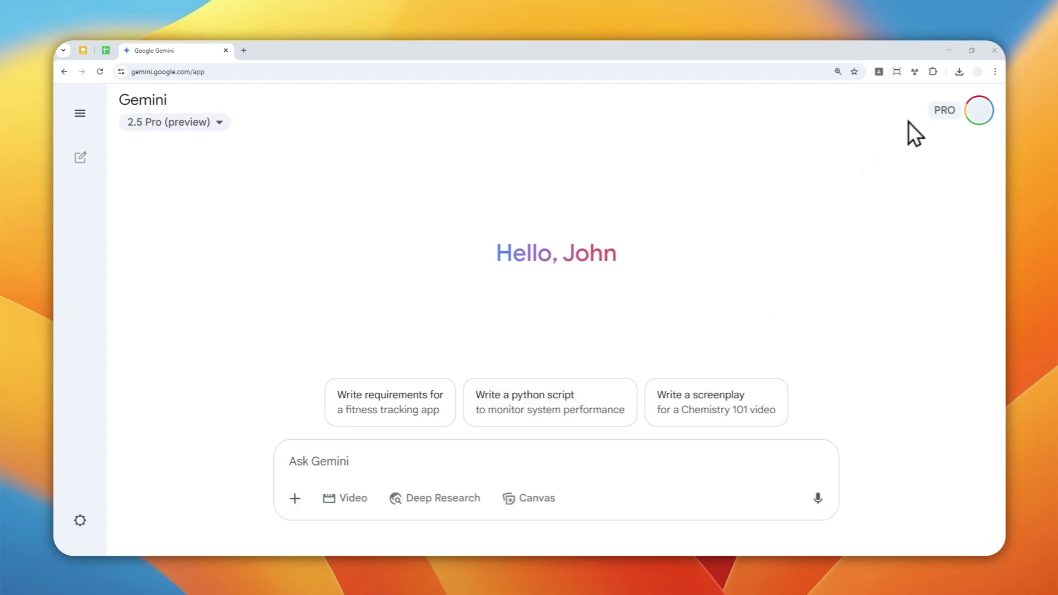
Open a new Incognito window from Chrome's three-dot menu.
left_click(995, 72)
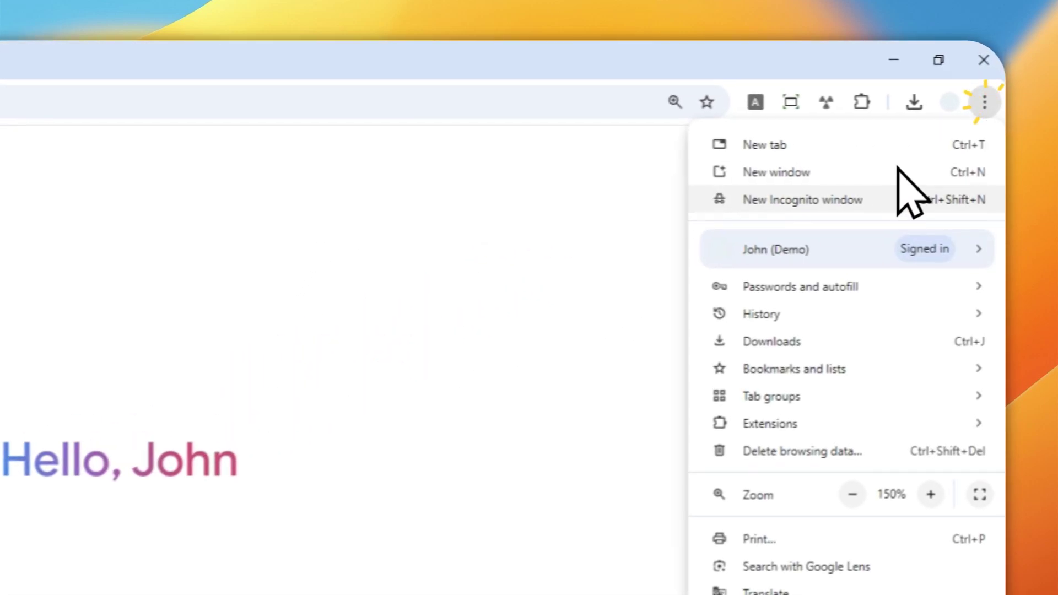
left_click(915, 123)
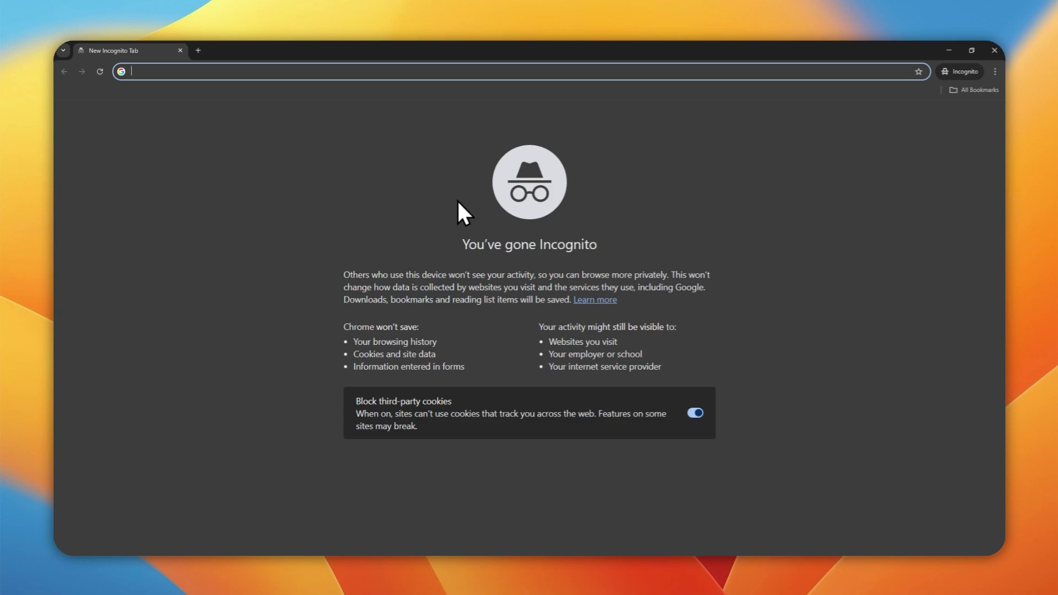
left_click(178, 76)
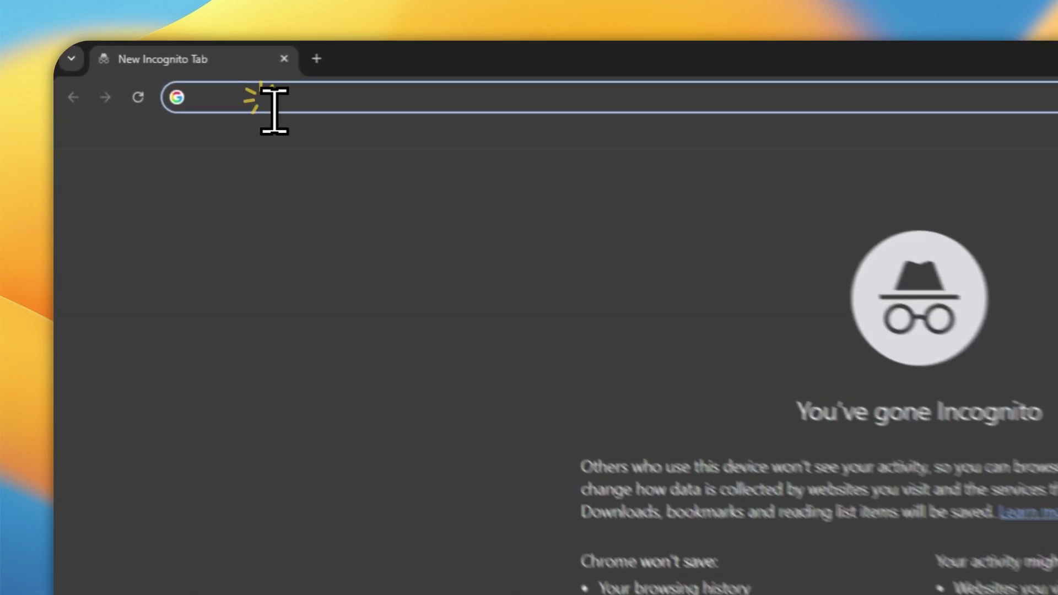
type("@g")
type("emini")
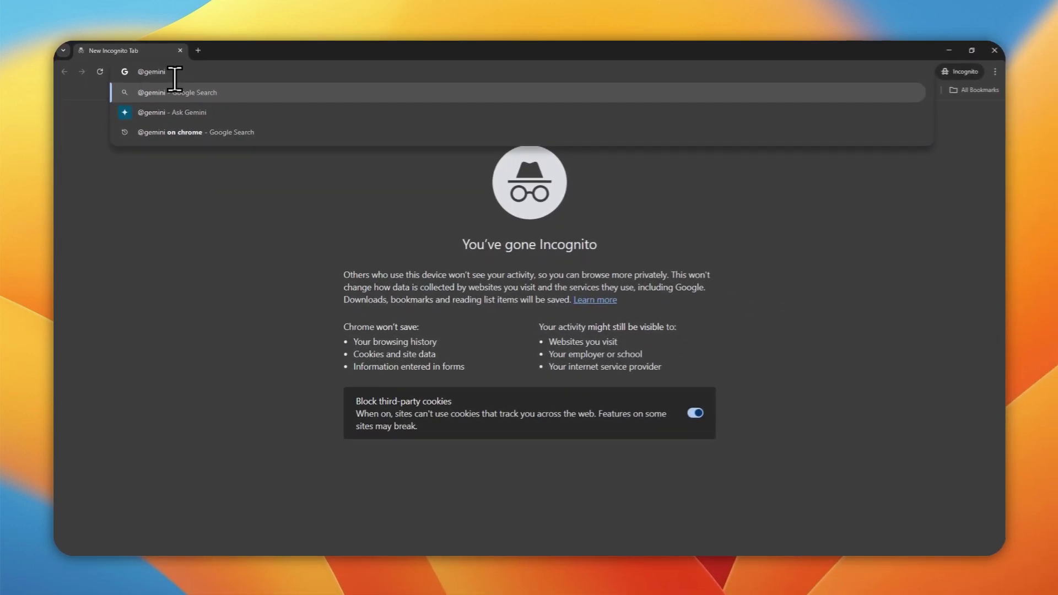
key("Tab")
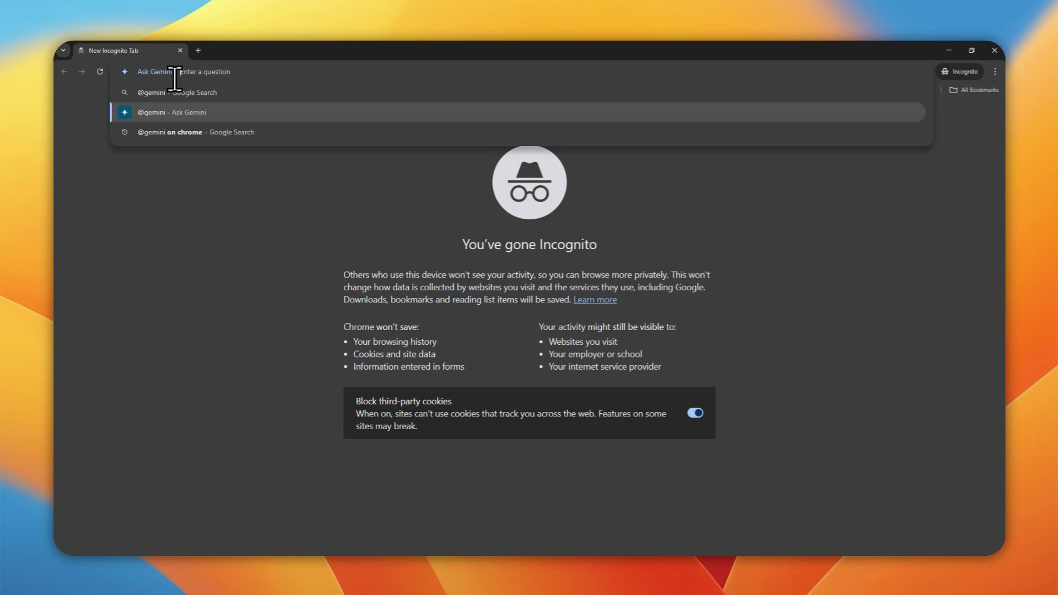
type("Lat")
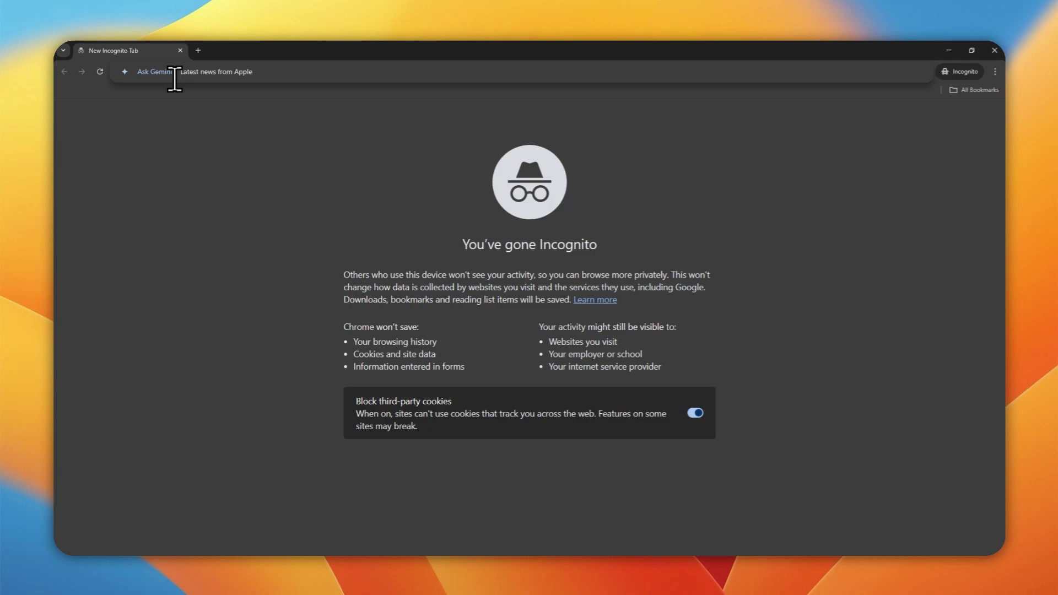
Finish the question 'Latest news from Apple' and send it to signed-out Gemini for a WWDC 2025 summary.
type("est news from Apple")
key("Return")
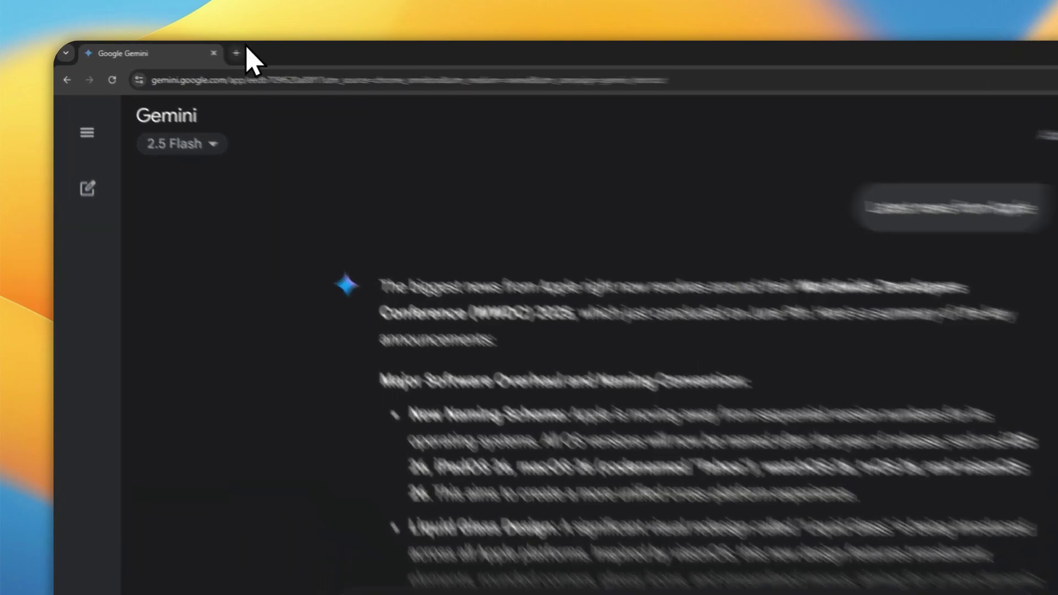
Replace the Apple-news tab with a new incognito tab loaded at gemini.google.com.
left_click(198, 50)
left_click(298, 59)
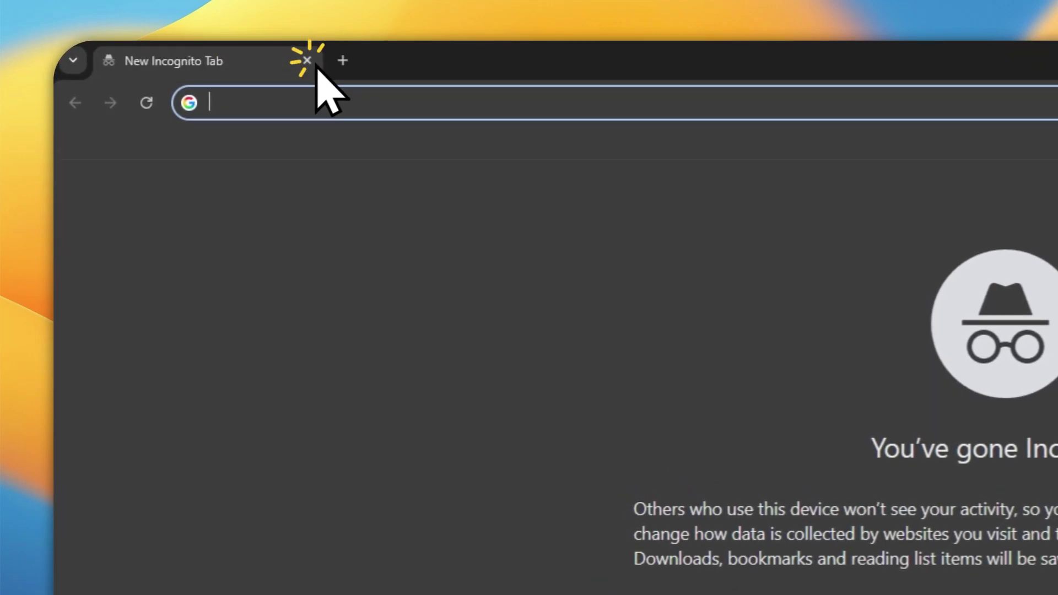
type("gemini.google.com")
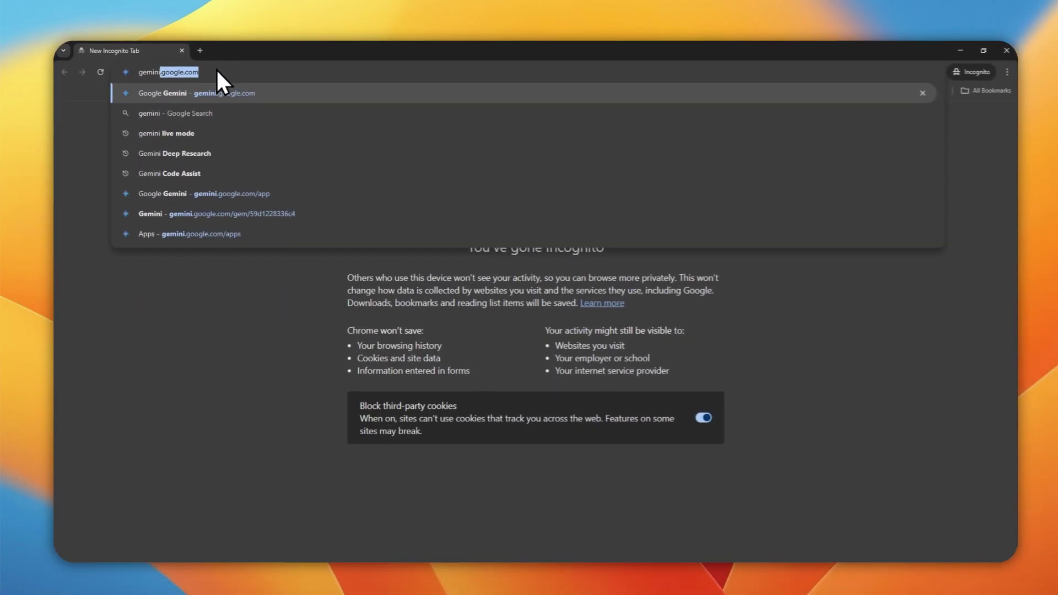
key("Return")
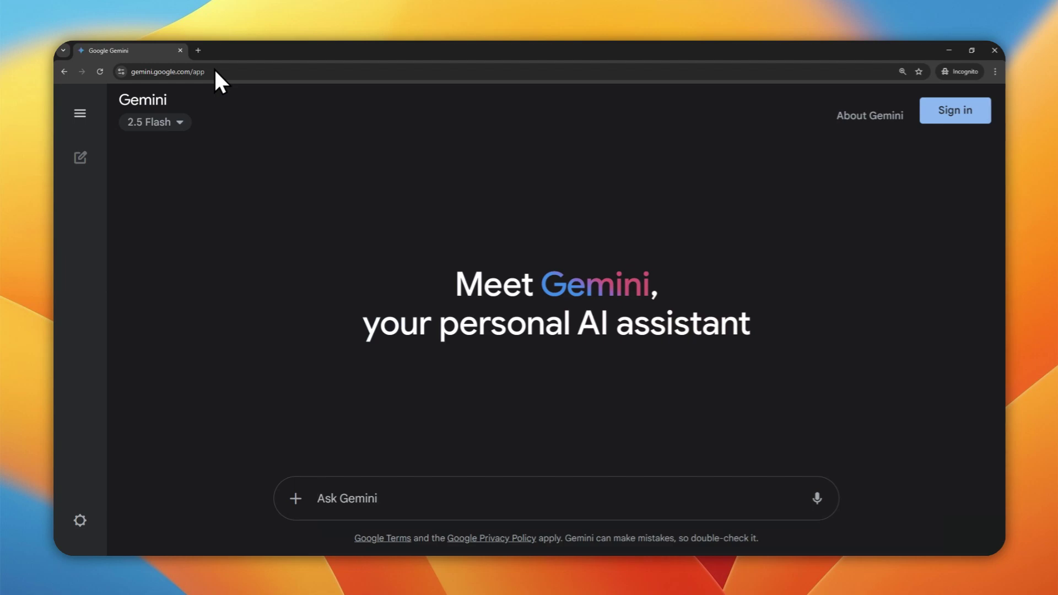
Ask Gemini 'What is the latest AI news this week' and get the June 3–10, 2025 summary.
left_click(337, 497)
type("W")
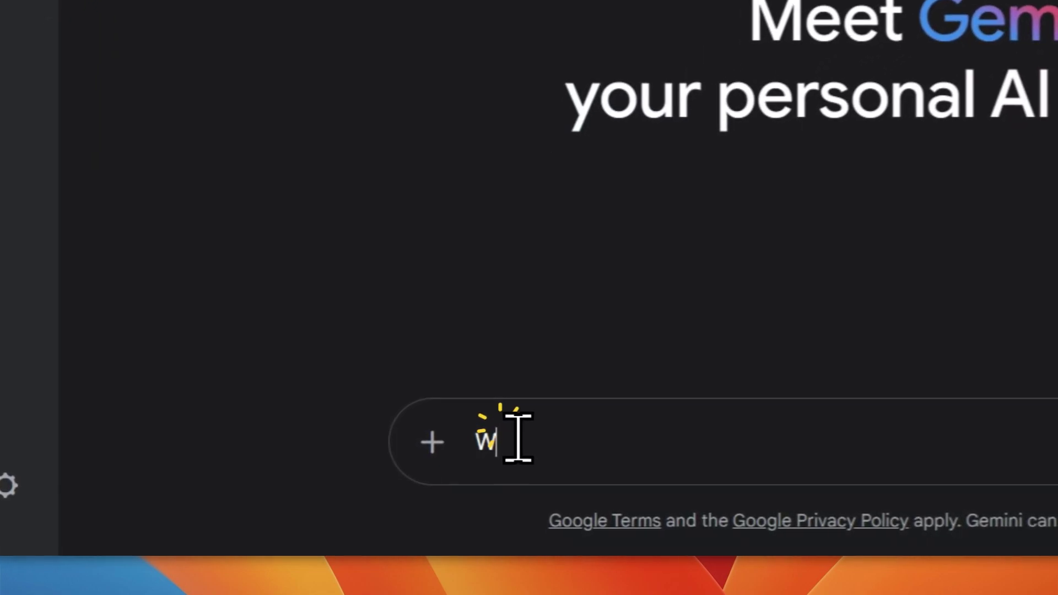
type("hat is the latest")
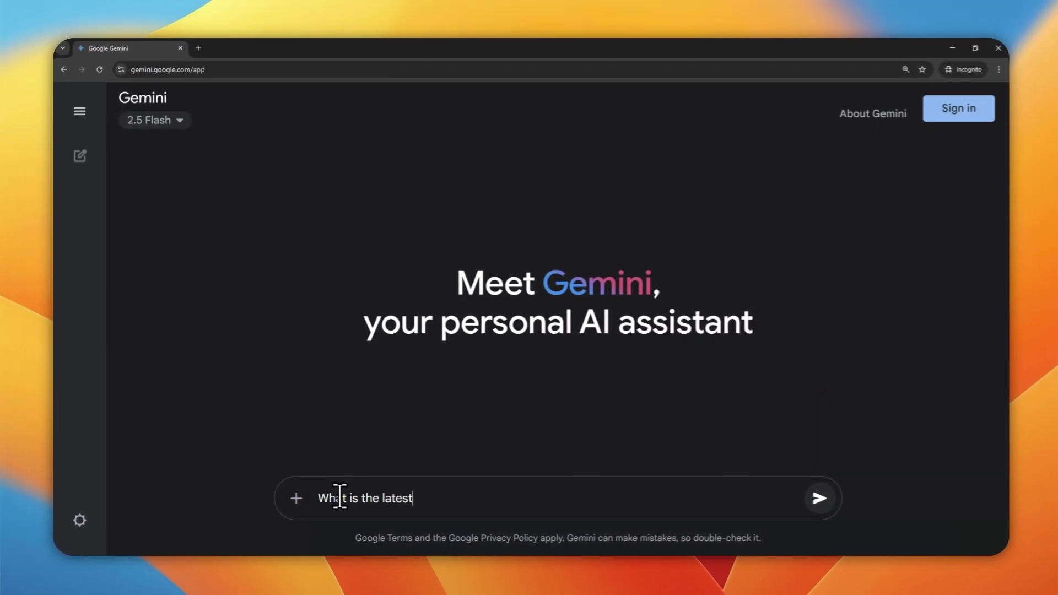
type(" AI new")
type("s this week?")
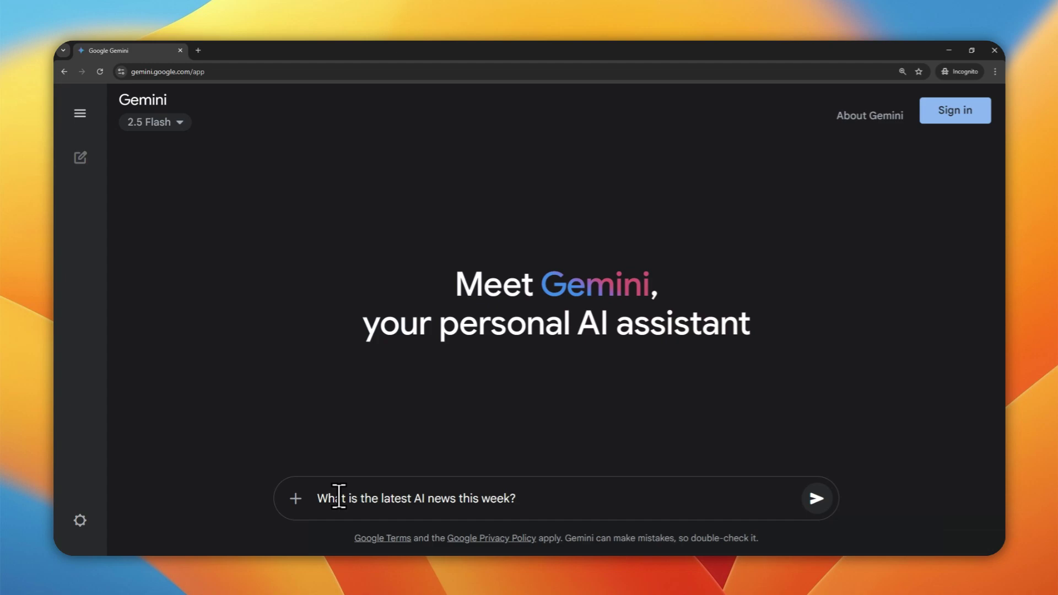
key("Return")
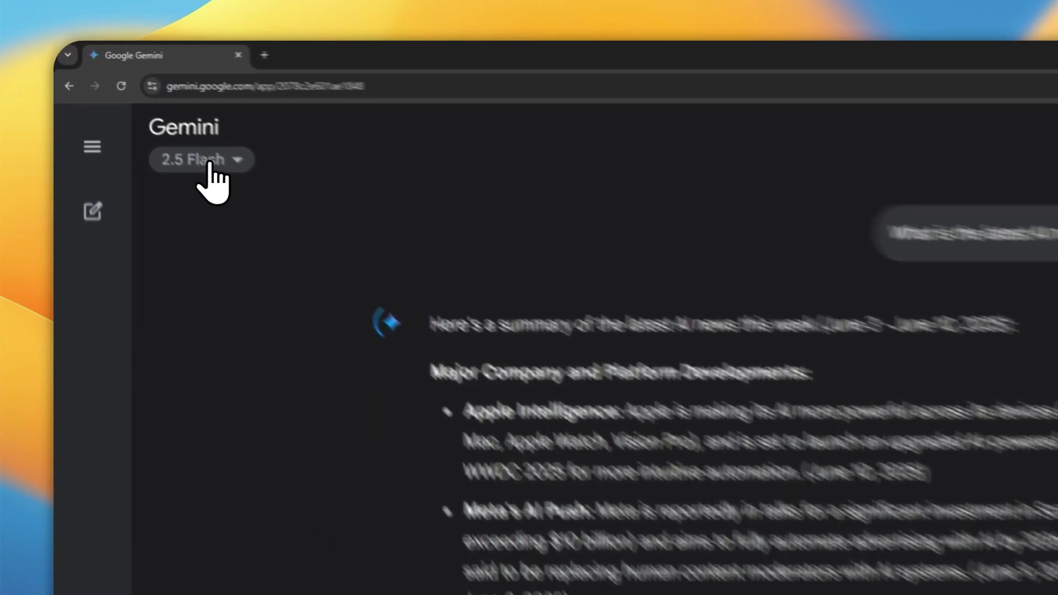
Confirm only 2.5 Flash is offered and that attaching a file prompts for sign-in.
left_click(209, 163)
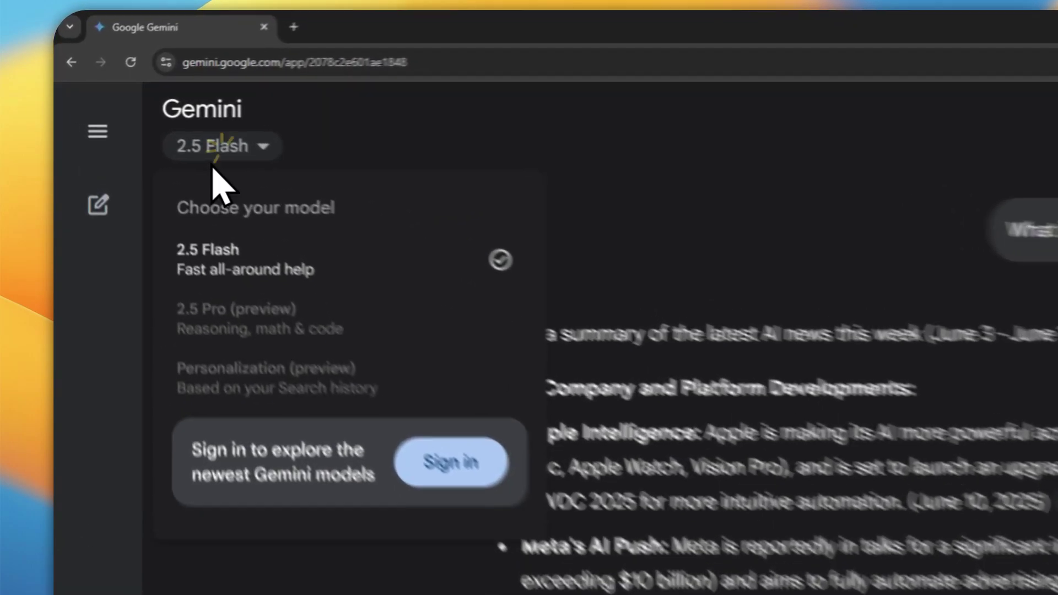
left_click(150, 122)
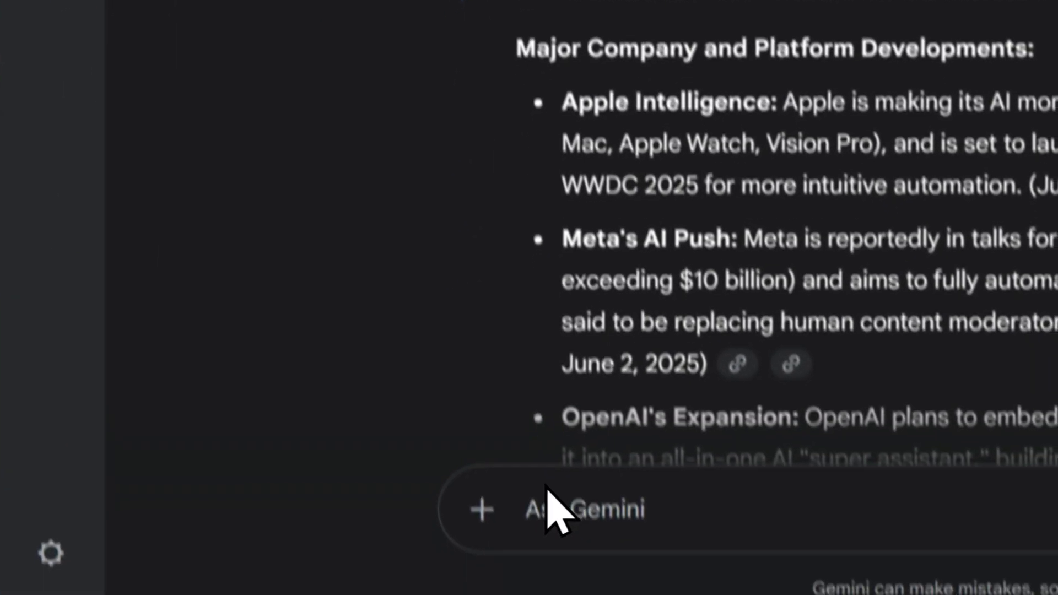
left_click(474, 447)
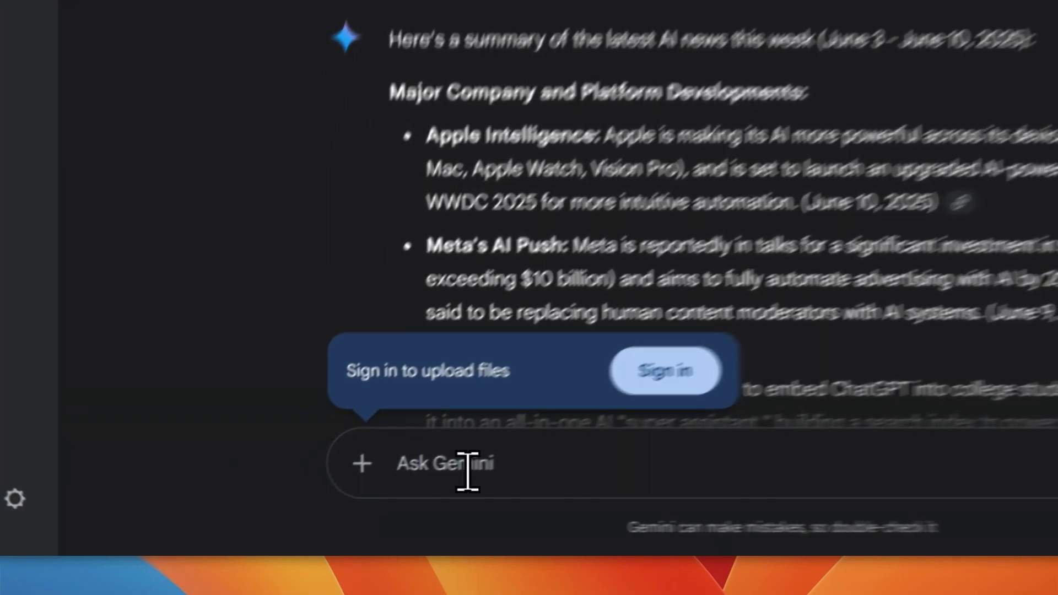
Request 'Generate a picture of bird' and highlight the reply saying it can't create images yet.
left_click(359, 503)
type("G")
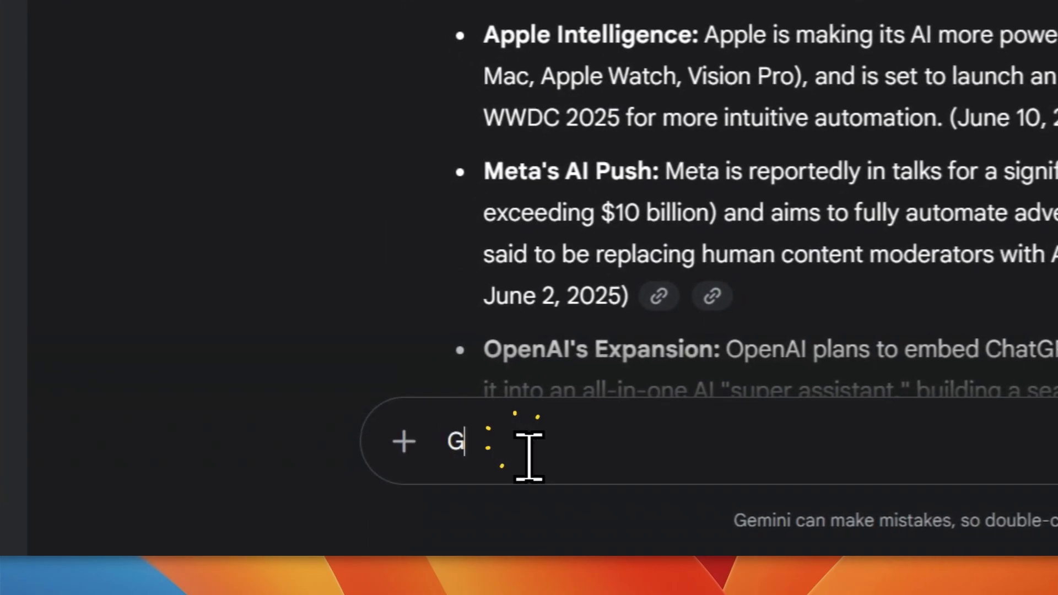
type("enerate a pictur")
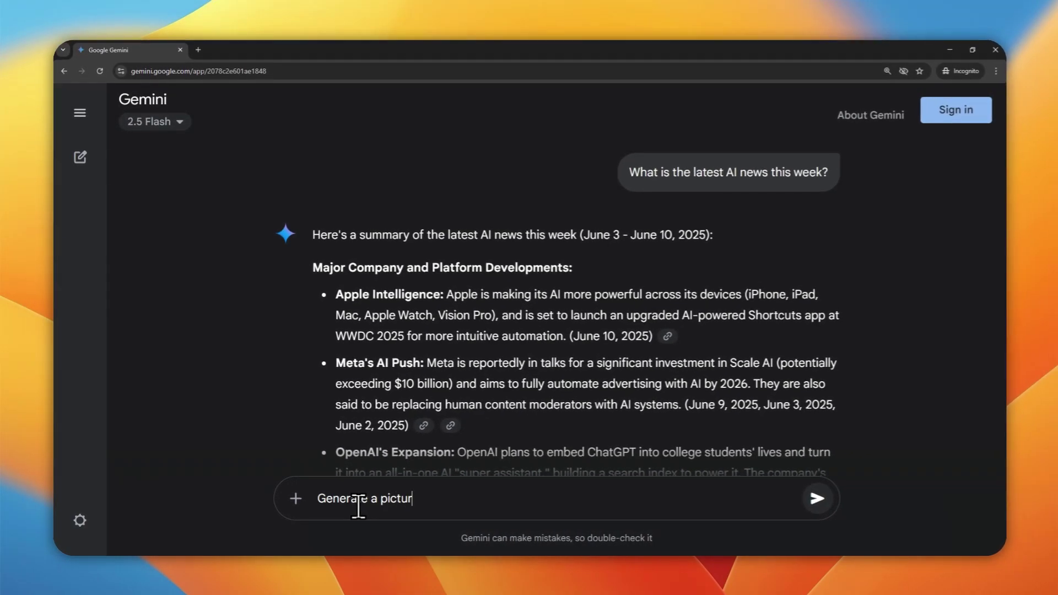
type("e")
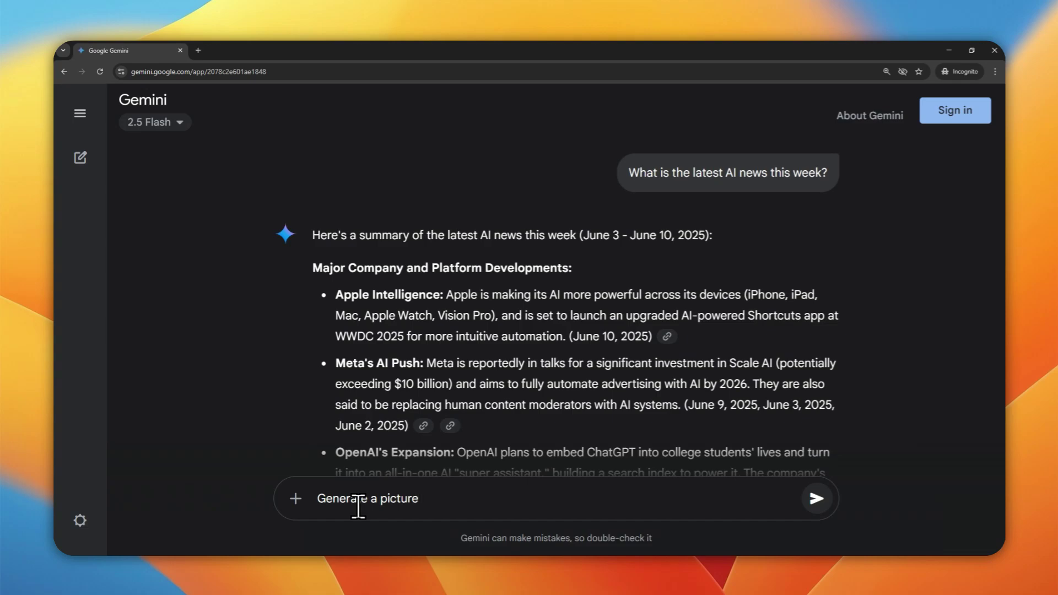
type(" of bird")
key("Return")
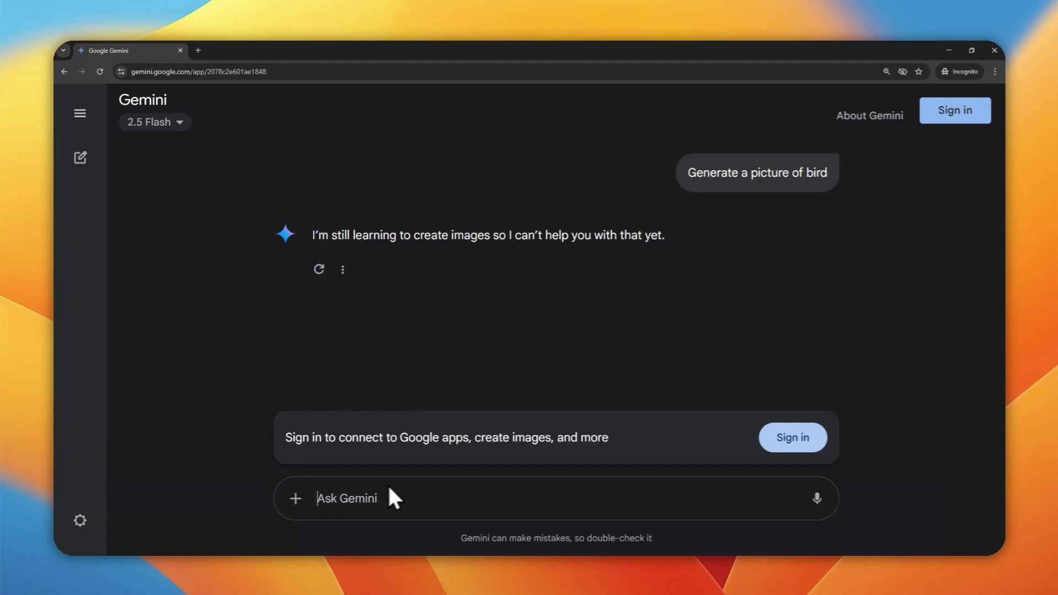
left_click_drag(664, 236, 298, 234)
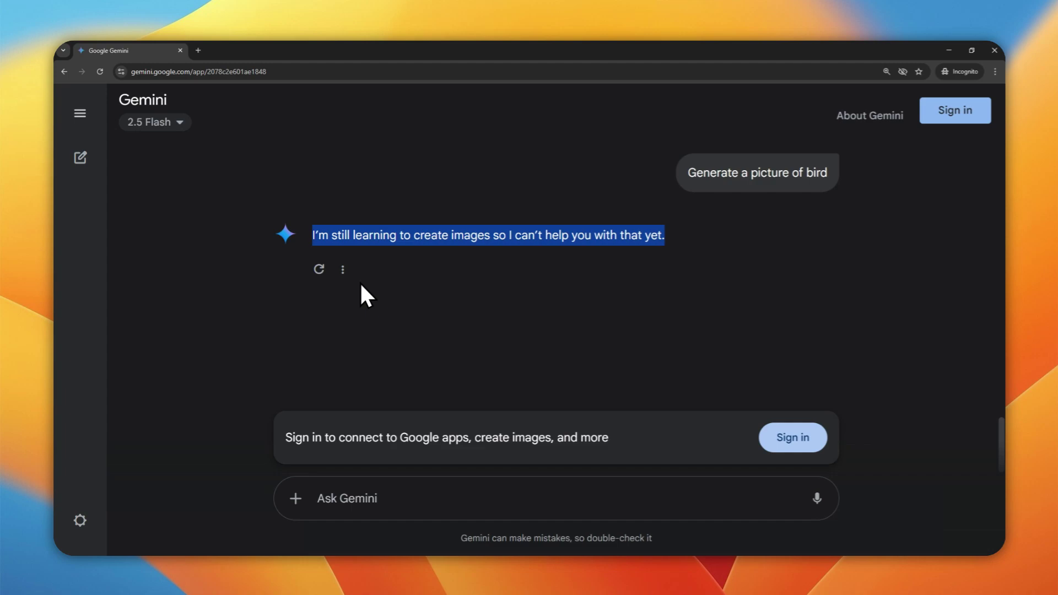
Start a New chat from the expanded sidebar, confirming the bird chat is discarded unsaved.
mouse_move(83, 120)
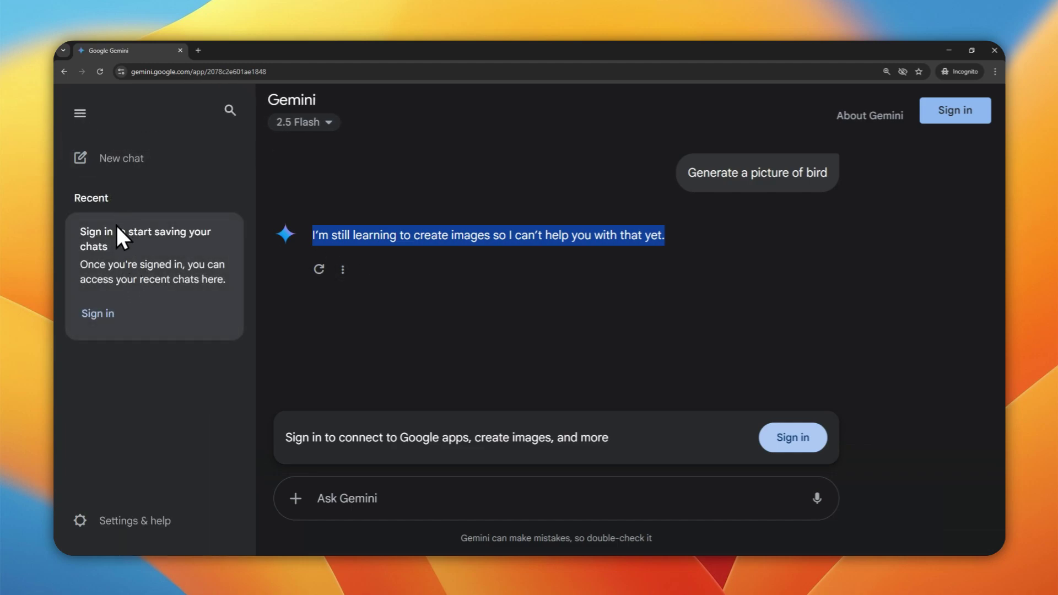
left_click(137, 159)
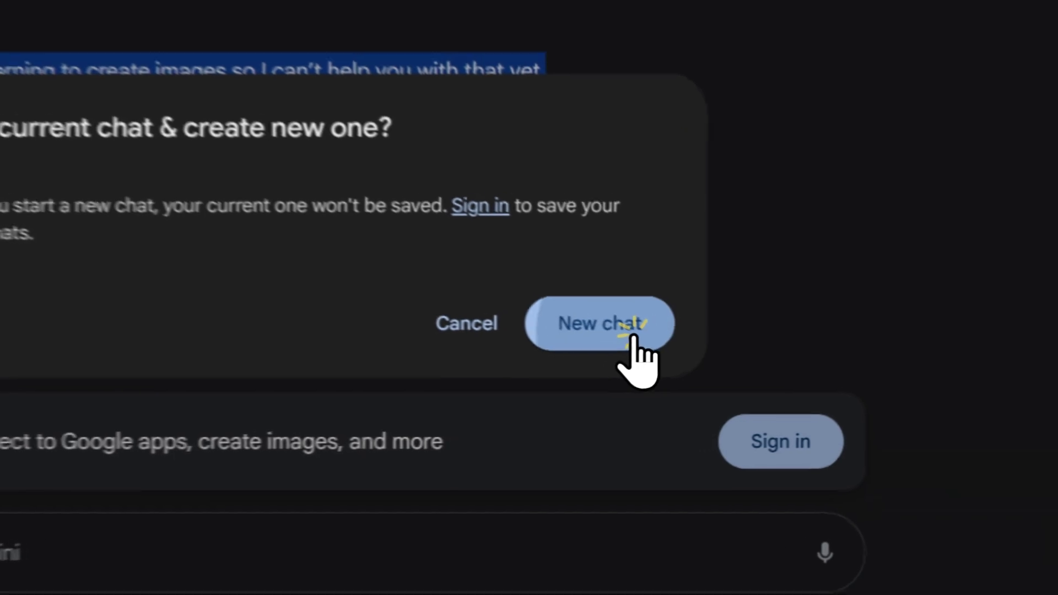
left_click(675, 373)
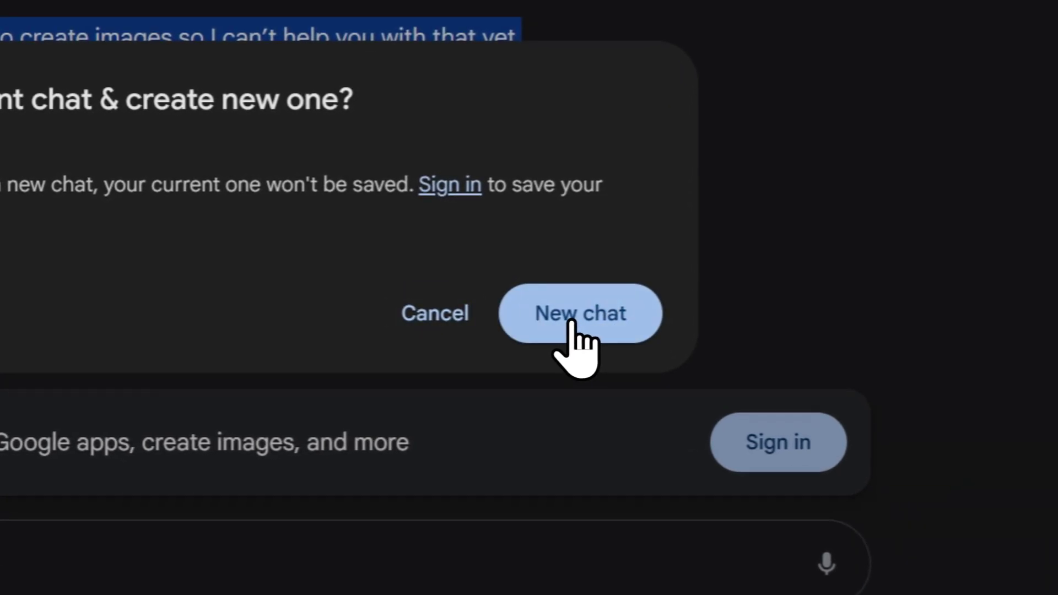
left_click(571, 324)
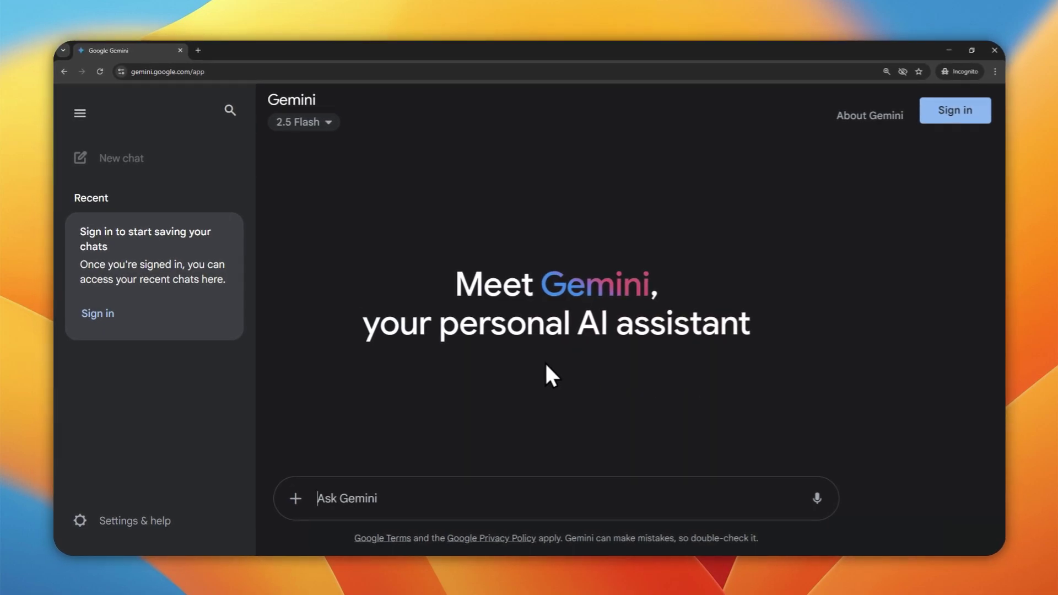
Open the Settings & help menu at the bottom of the sidebar.
left_click(144, 520)
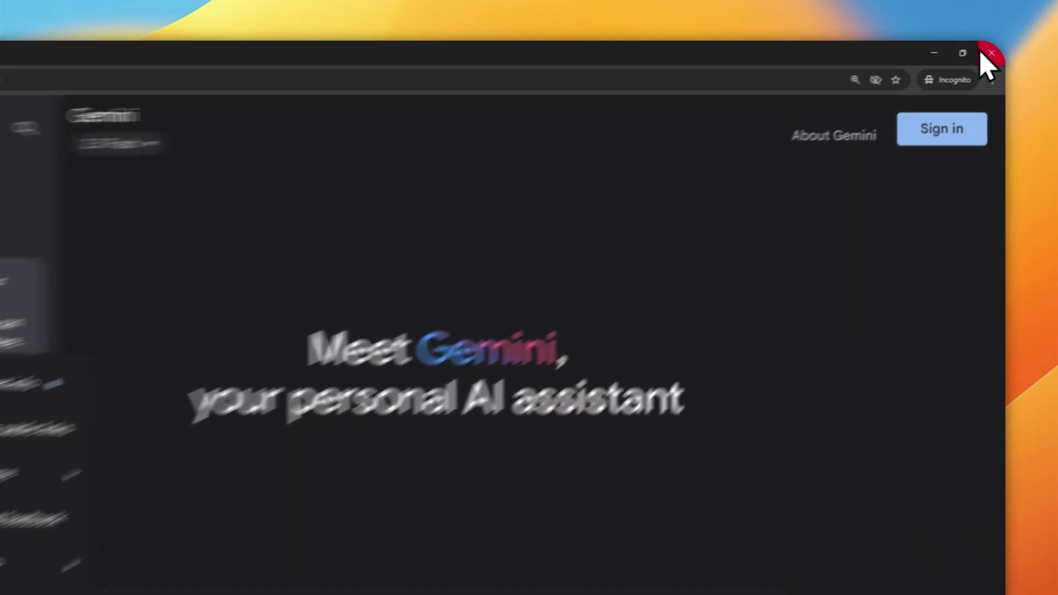
Close the Incognito window, returning to the signed-in Gemini page with 2.5 Pro (preview).
left_click(994, 50)
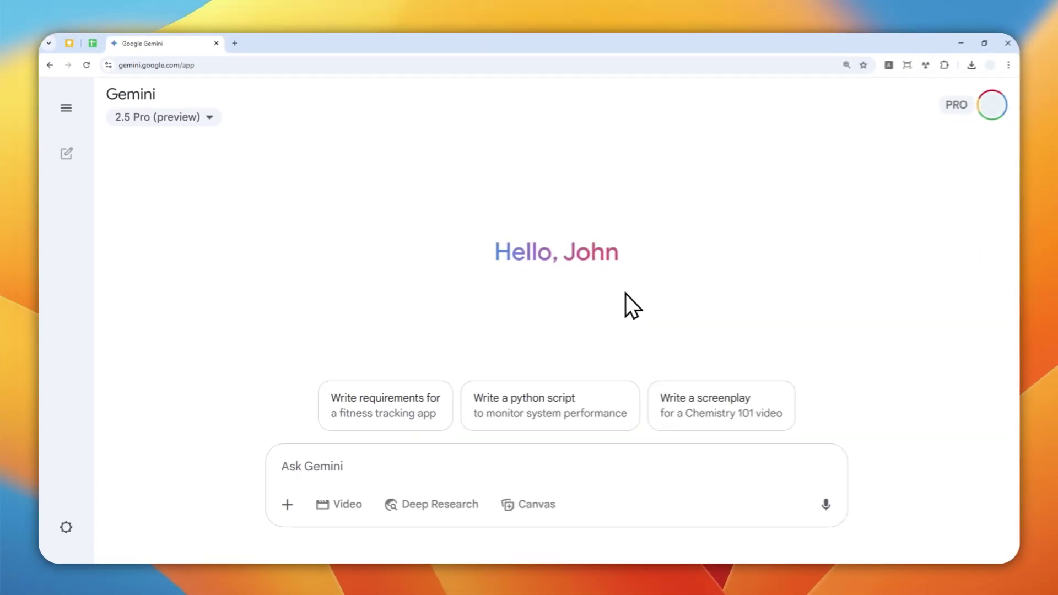